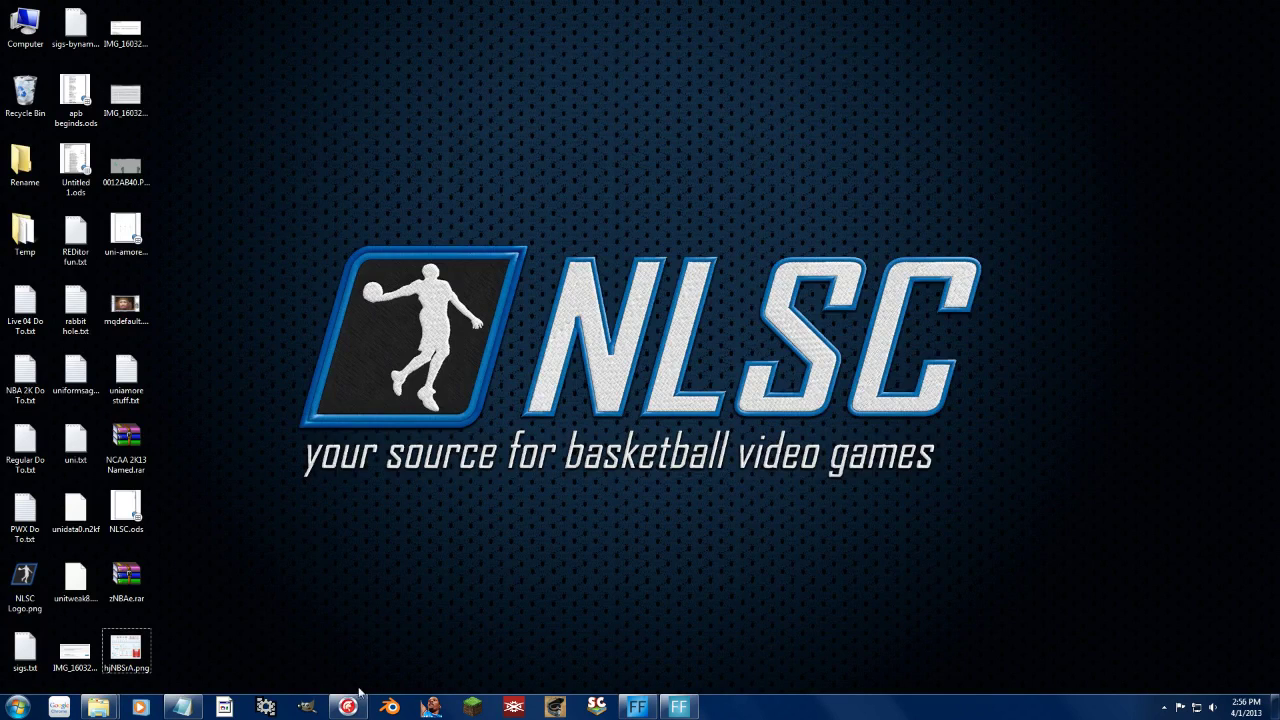
# - Switch to RED Modding Center with the Players table of zCurrent.ROS open
pyautogui.click(352, 705)
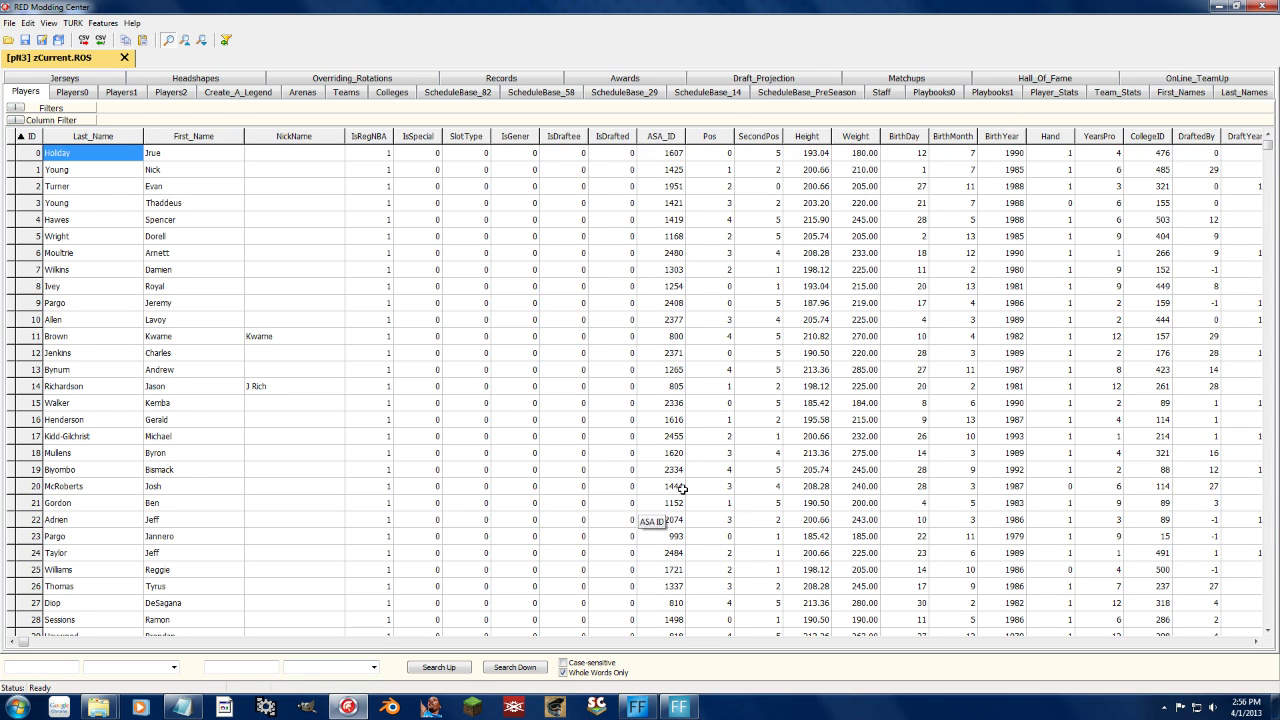
pyautogui.click(1268, 148)
pyautogui.moveTo(1268, 148)
pyautogui.mouseDown()
pyautogui.moveTo(1268, 170)
pyautogui.moveTo(1268, 140)
pyautogui.mouseUp()
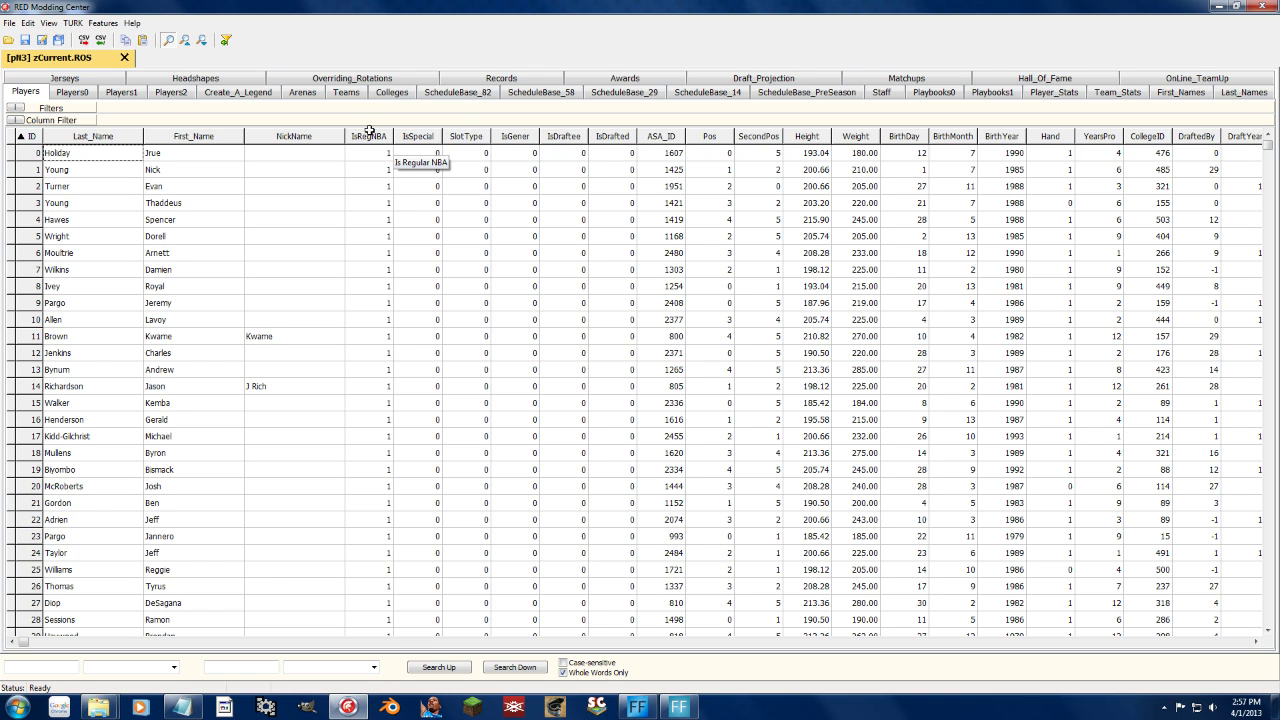
# - In the Players table, set IsRegNBA to 1 for Michael Jordan in the row with ID 653
pyautogui.moveTo(1267, 144); pyautogui.dragTo(1268, 346)
pyautogui.moveTo(238, 403); pyautogui.dragTo(623, 403)
pyautogui.click(603, 403)
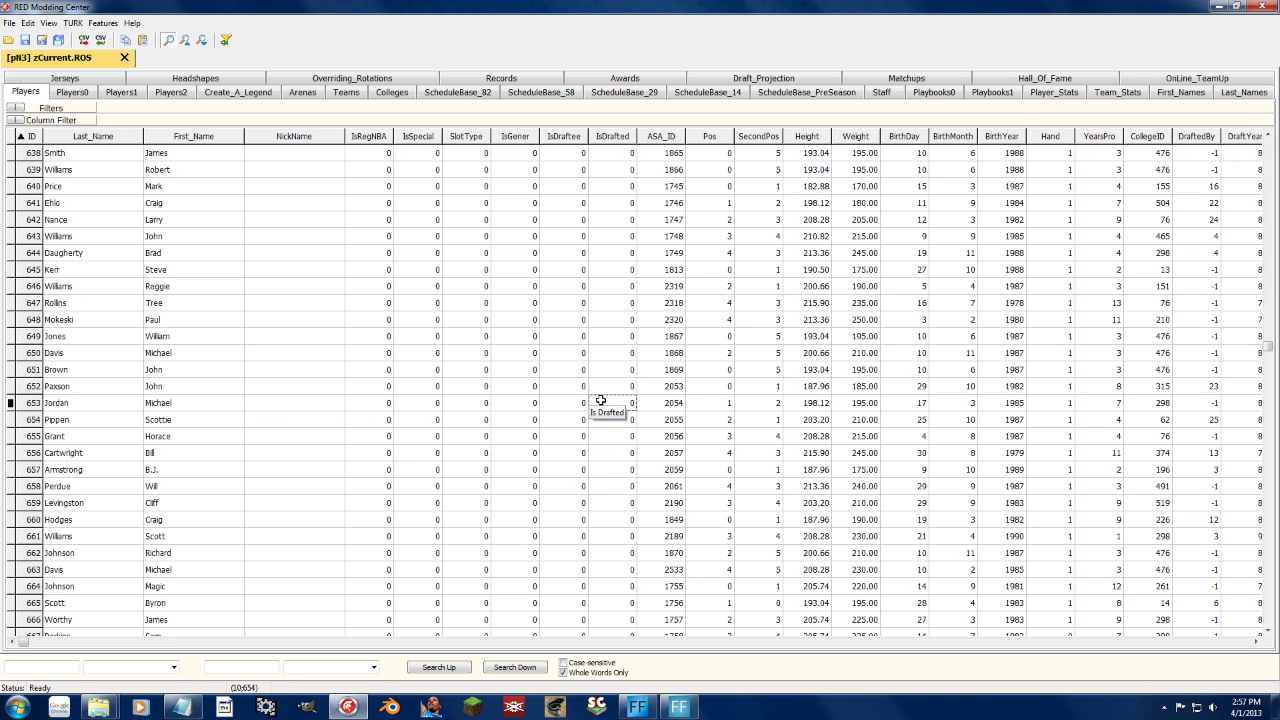
pyautogui.click(367, 407)
pyautogui.moveTo(367, 407); pyautogui.dragTo(606, 403)
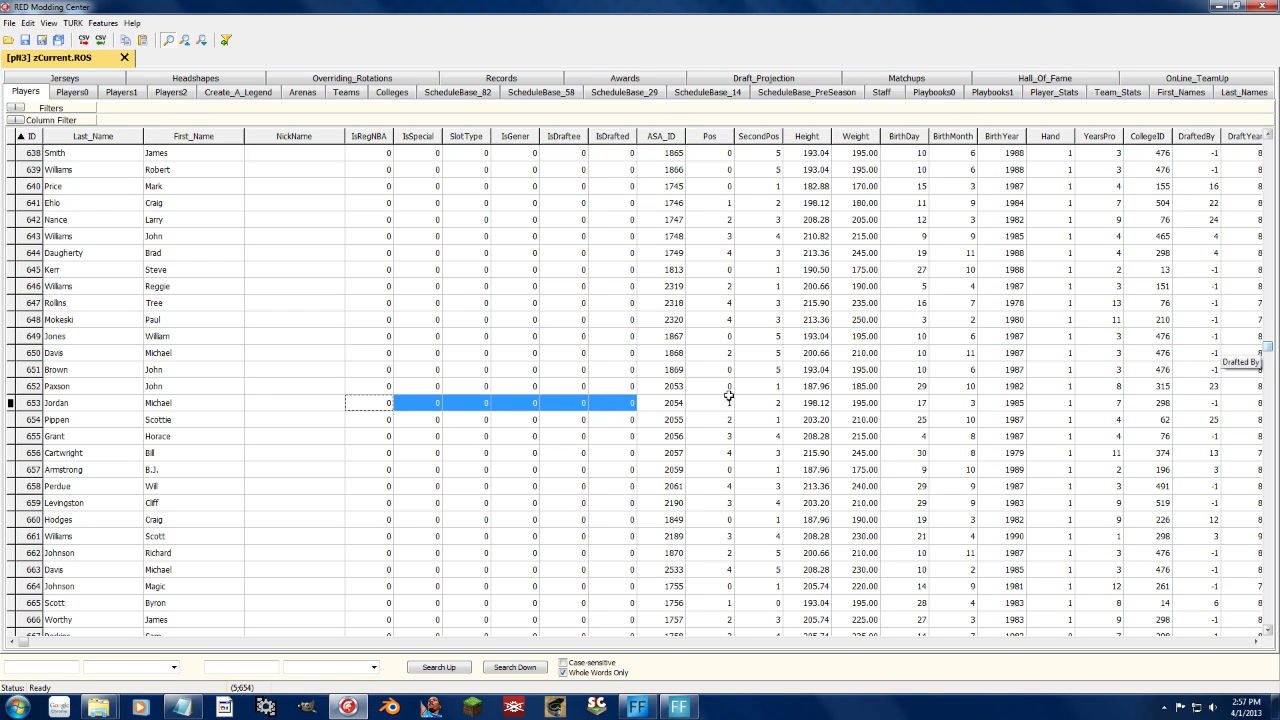
pyautogui.click(378, 408)
pyautogui.write('1')
pyautogui.click(399, 440)
pyautogui.click(371, 403)
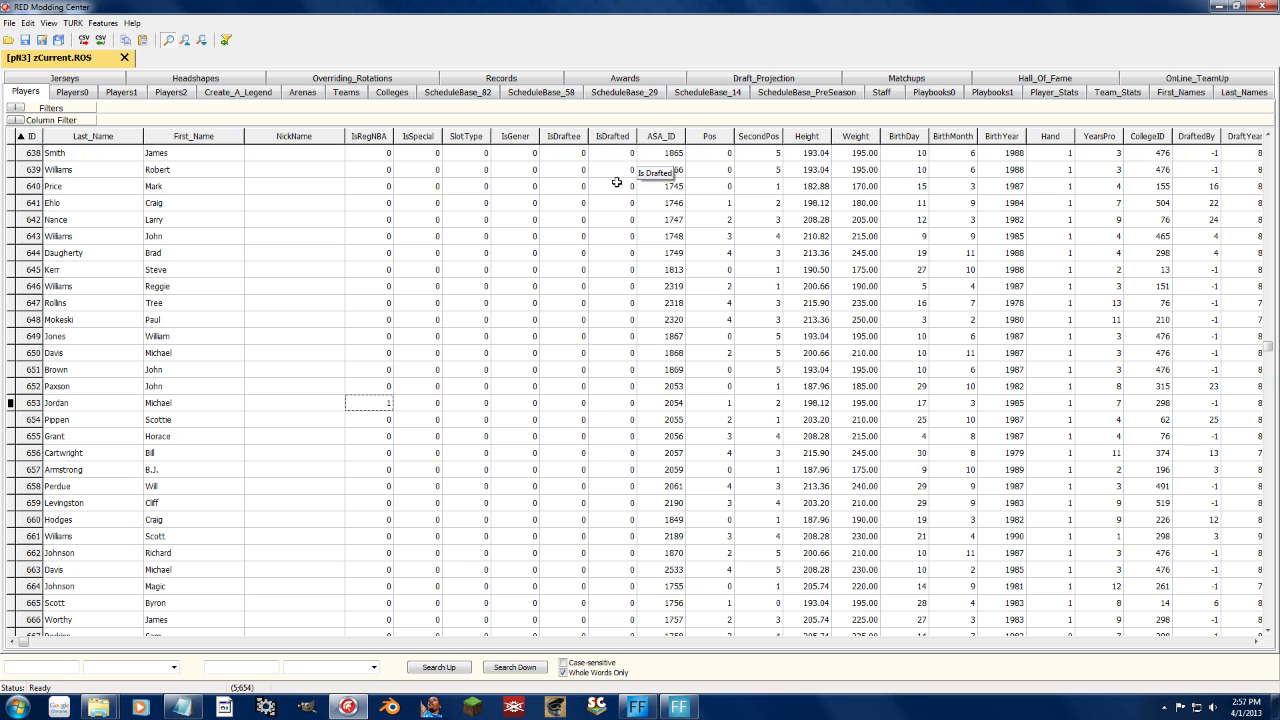
# - Examine the ASA_ID, secondary position and height columns, and the IsSpecial players near the end of the Players table
pyautogui.click(662, 153)
pyautogui.moveTo(1269, 348); pyautogui.dragTo(1268, 150)
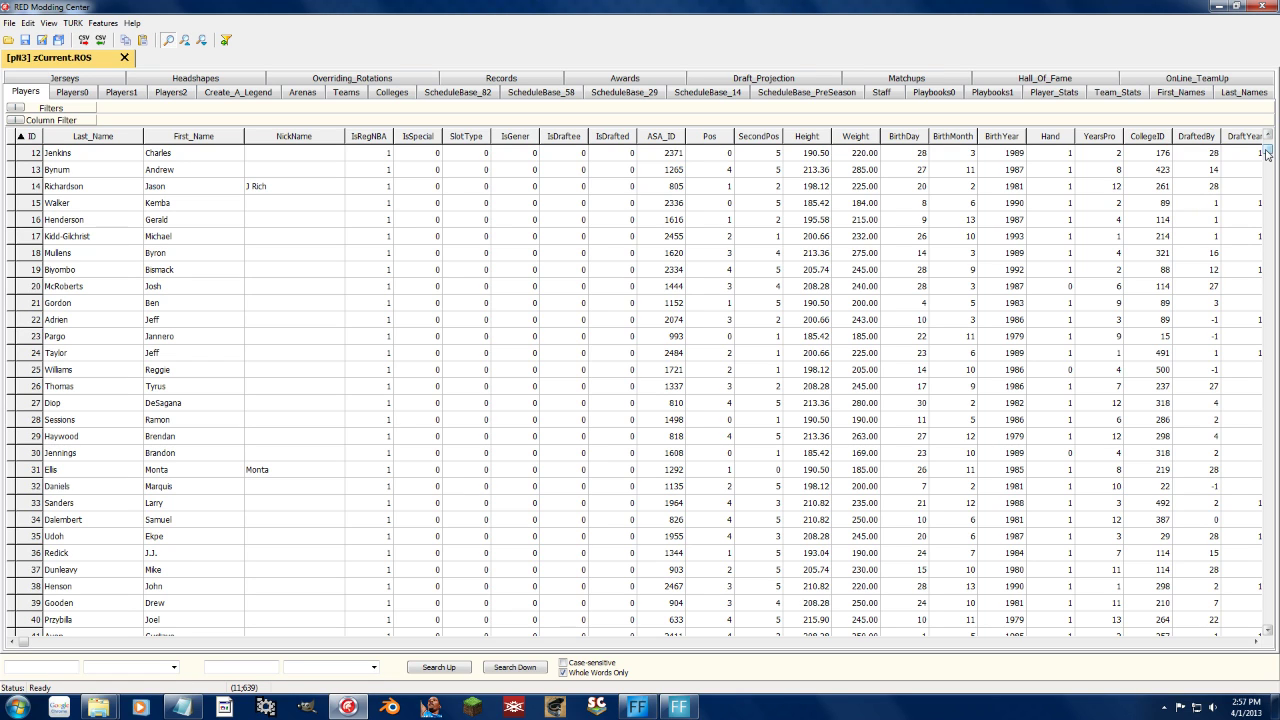
pyautogui.click(758, 186)
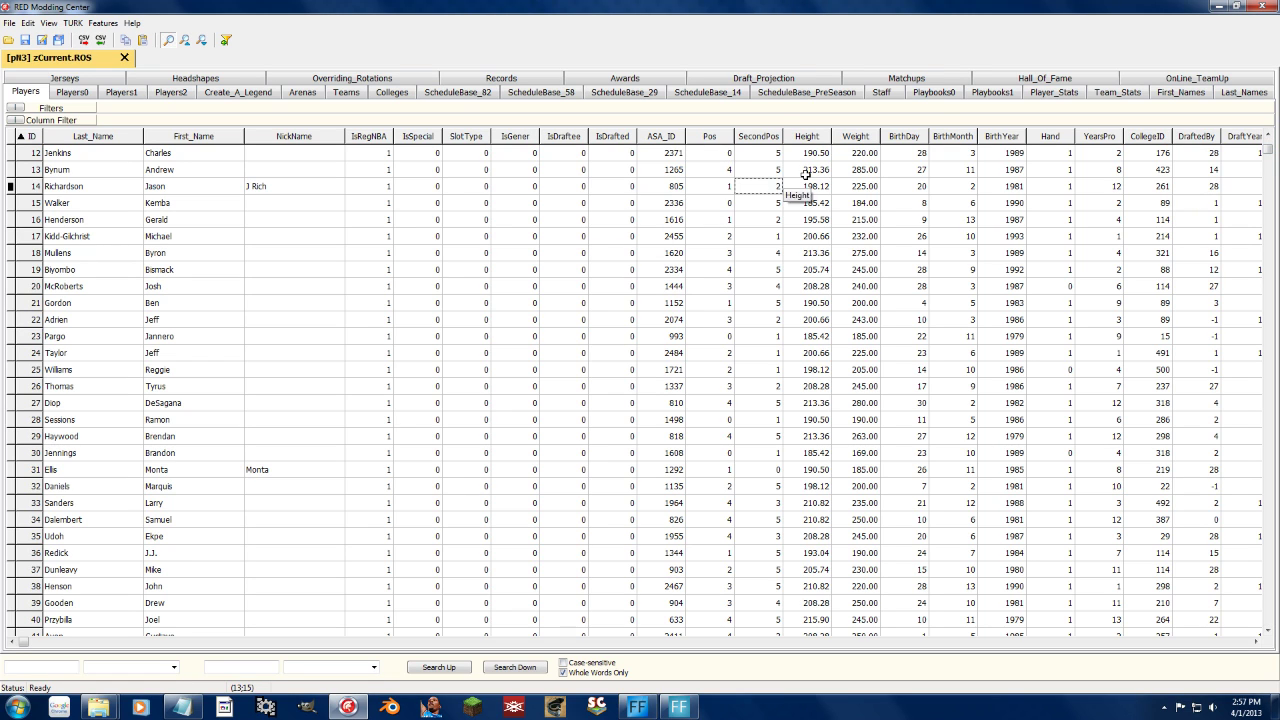
pyautogui.click(806, 172)
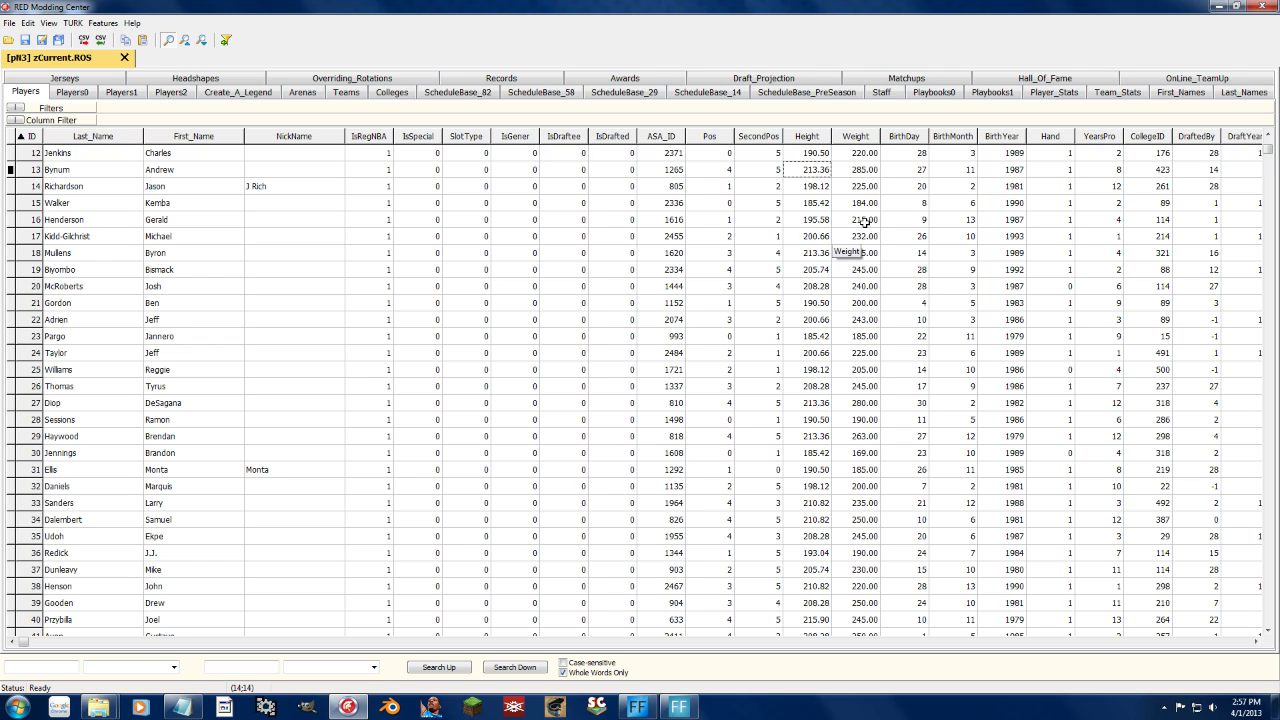
pyautogui.moveTo(1266, 152); pyautogui.dragTo(1257, 615)
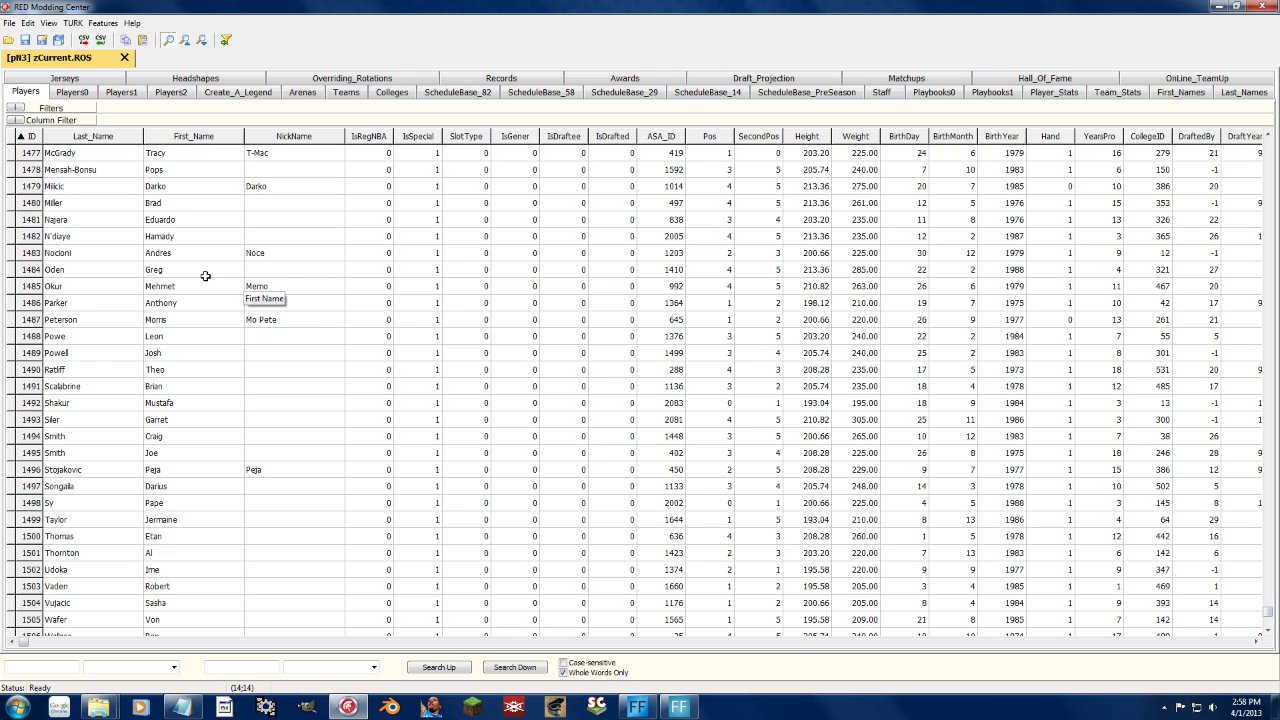
pyautogui.click(404, 273)
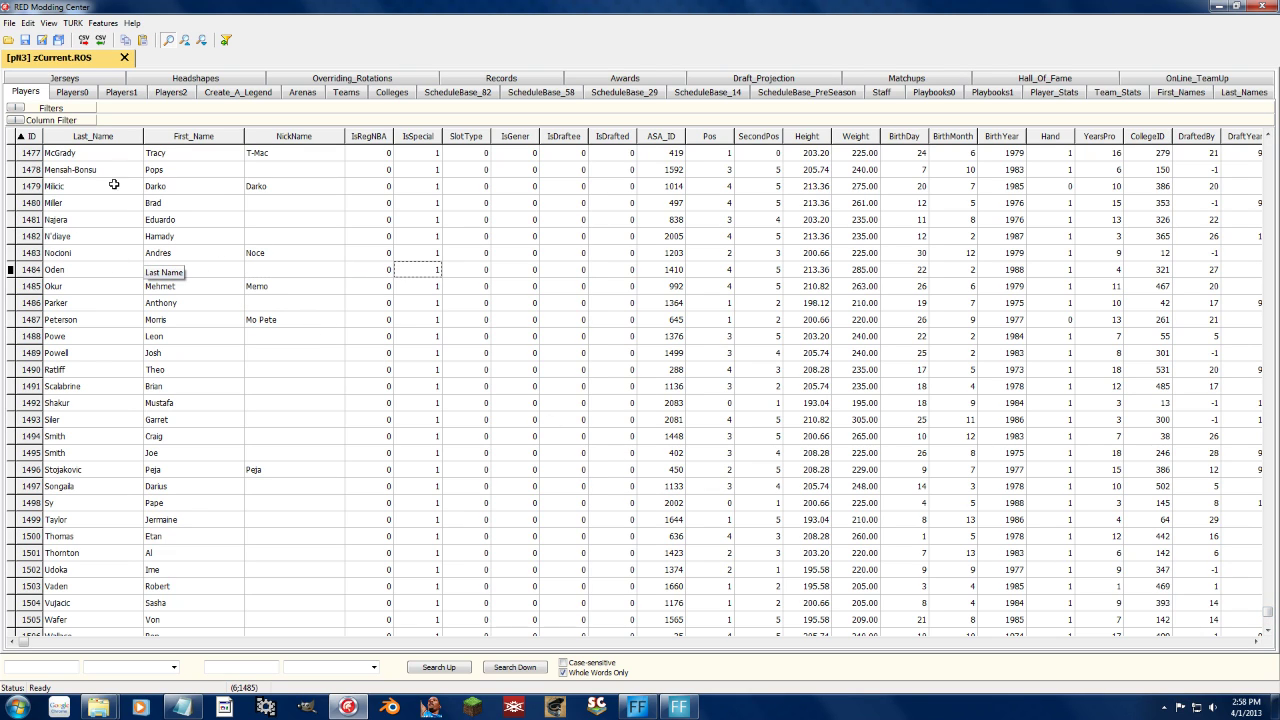
pyautogui.moveTo(88, 153); pyautogui.dragTo(357, 153)
pyautogui.click(105, 305)
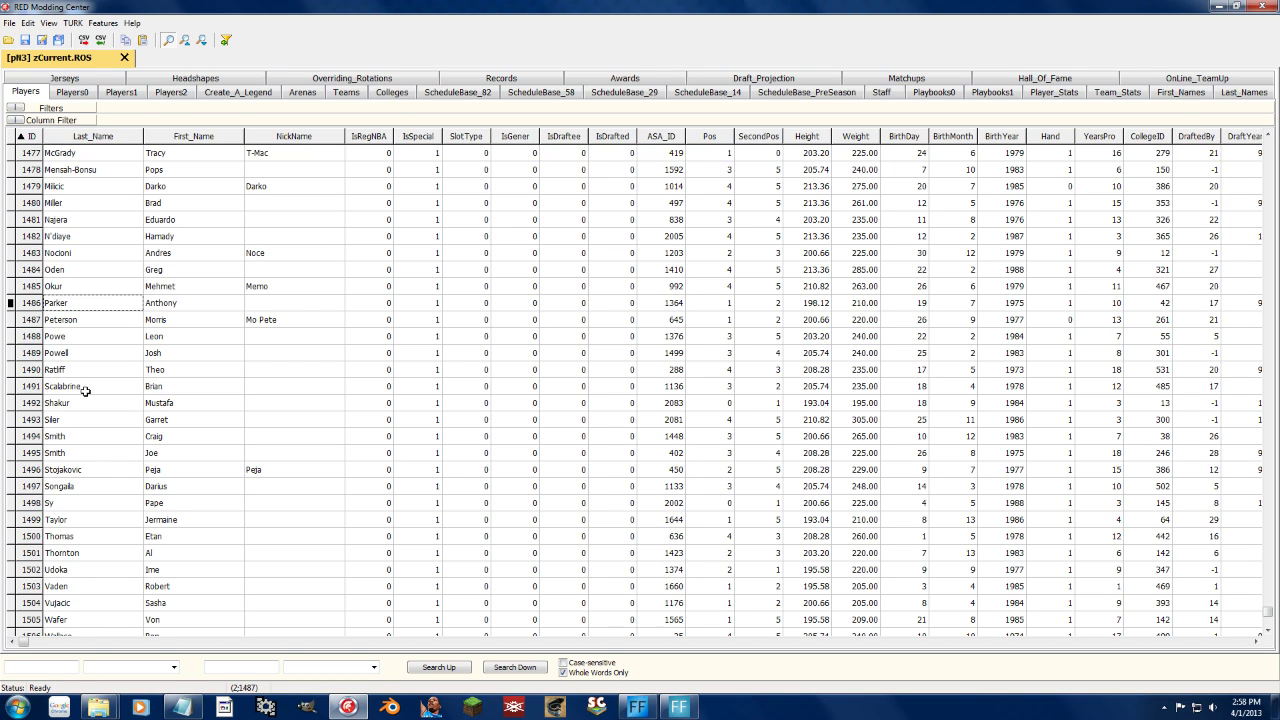
pyautogui.click(166, 389)
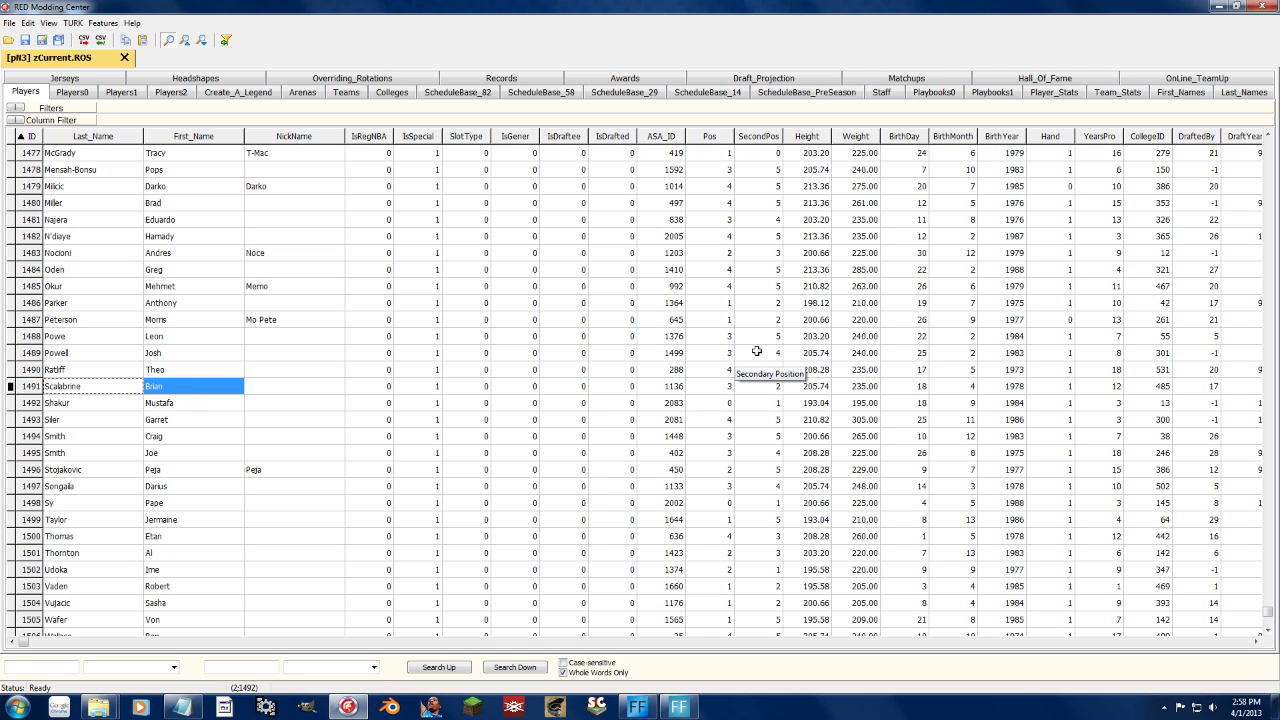
# - Examine the players' birth year, experience, draft, personality, peak age, portrait ID and skin tone columns
pyautogui.click(1000, 188)
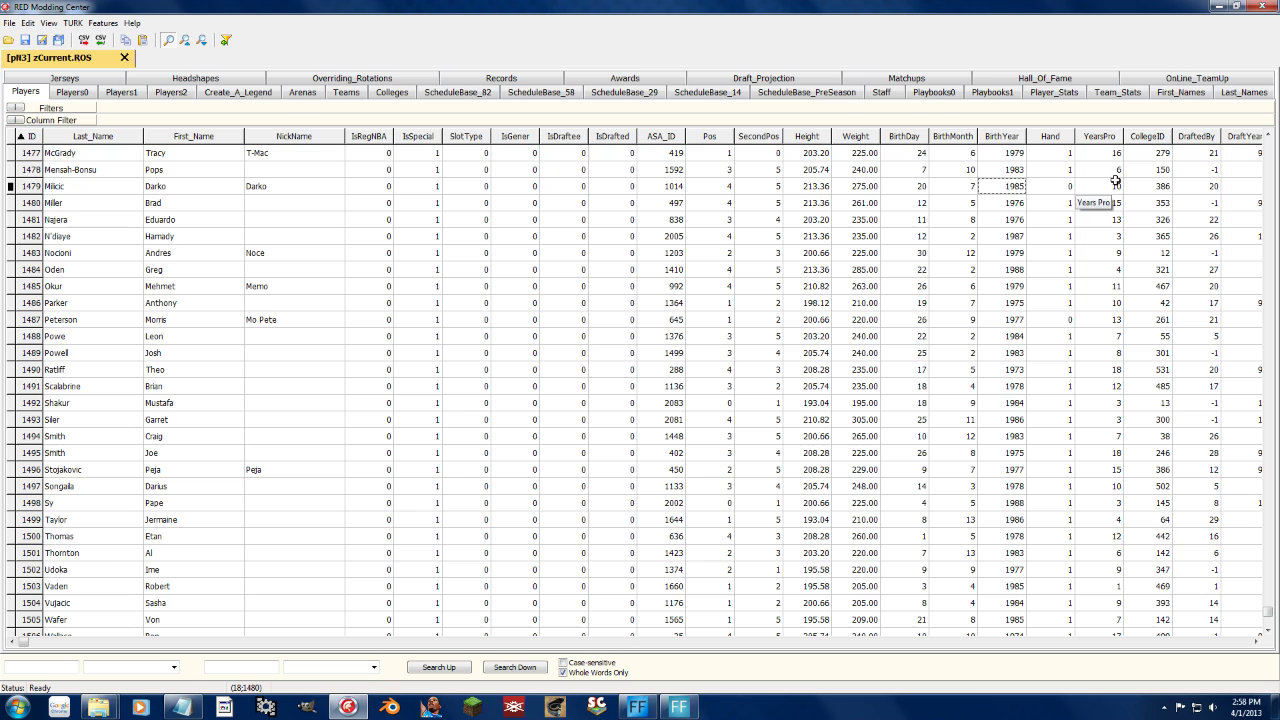
pyautogui.press('Right')
pyautogui.press('Right')
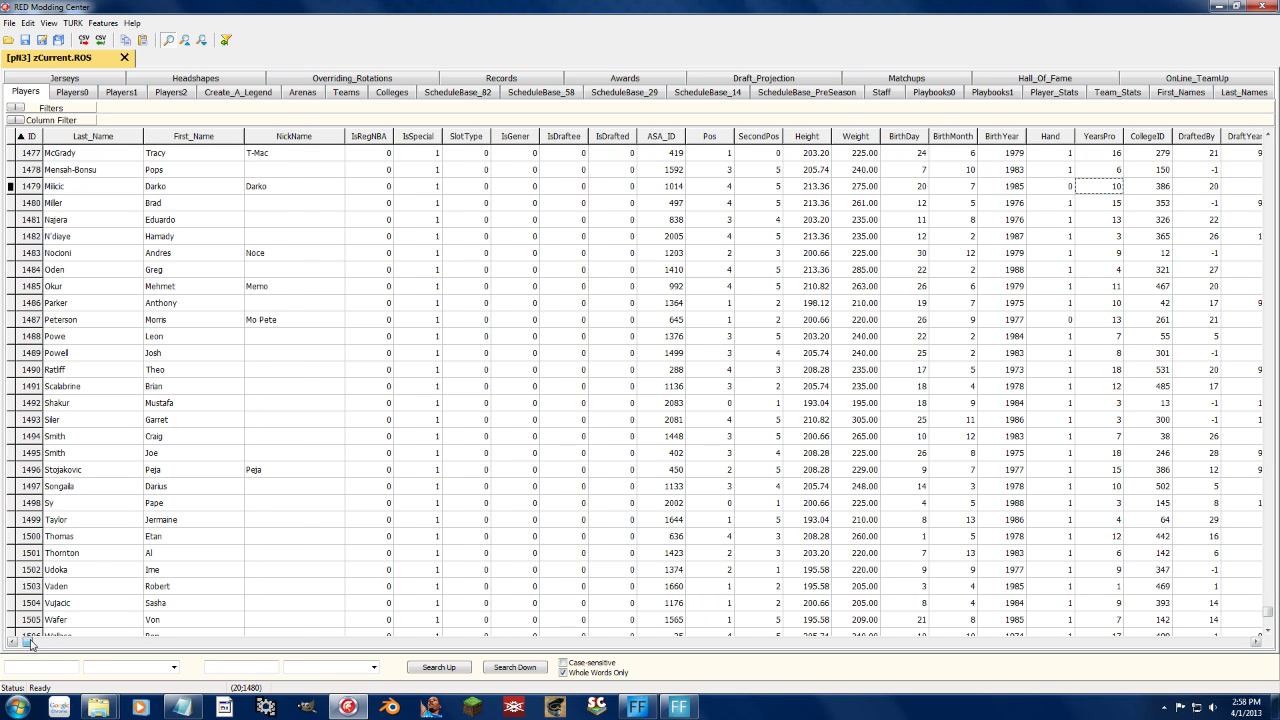
pyautogui.moveTo(28, 644); pyautogui.dragTo(53, 645)
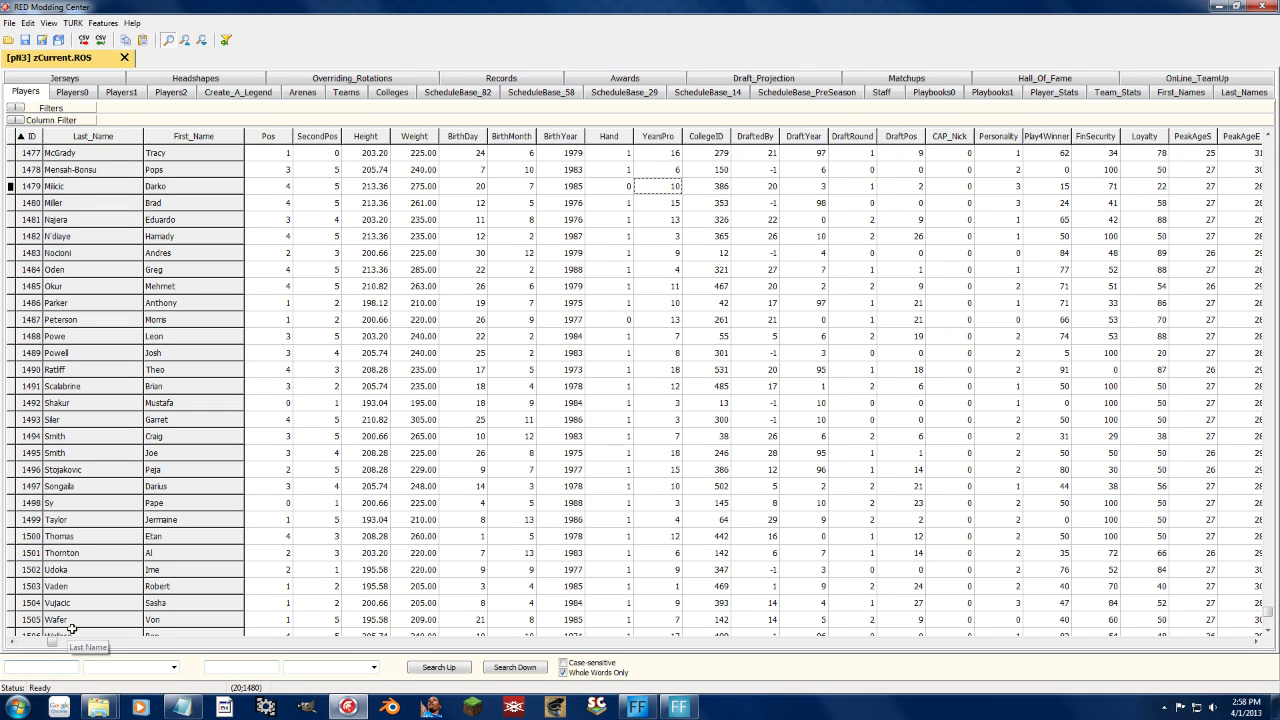
pyautogui.moveTo(54, 645); pyautogui.dragTo(82, 645)
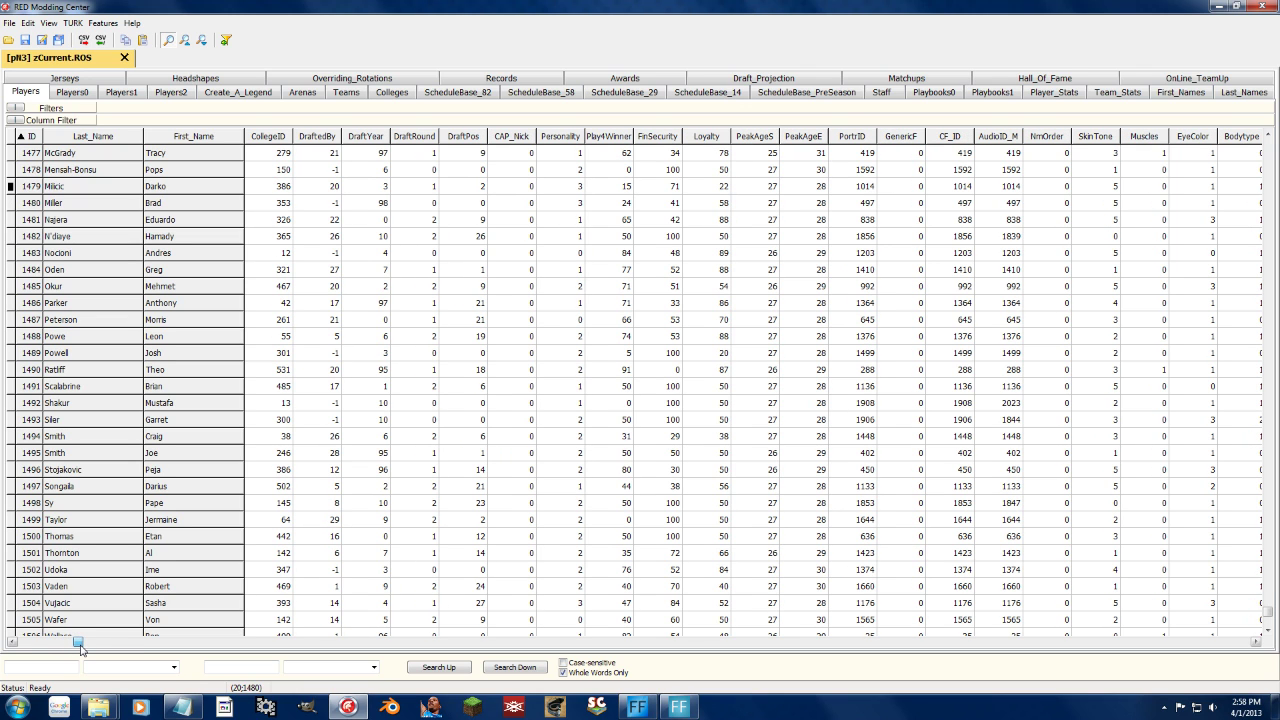
pyautogui.click(752, 186)
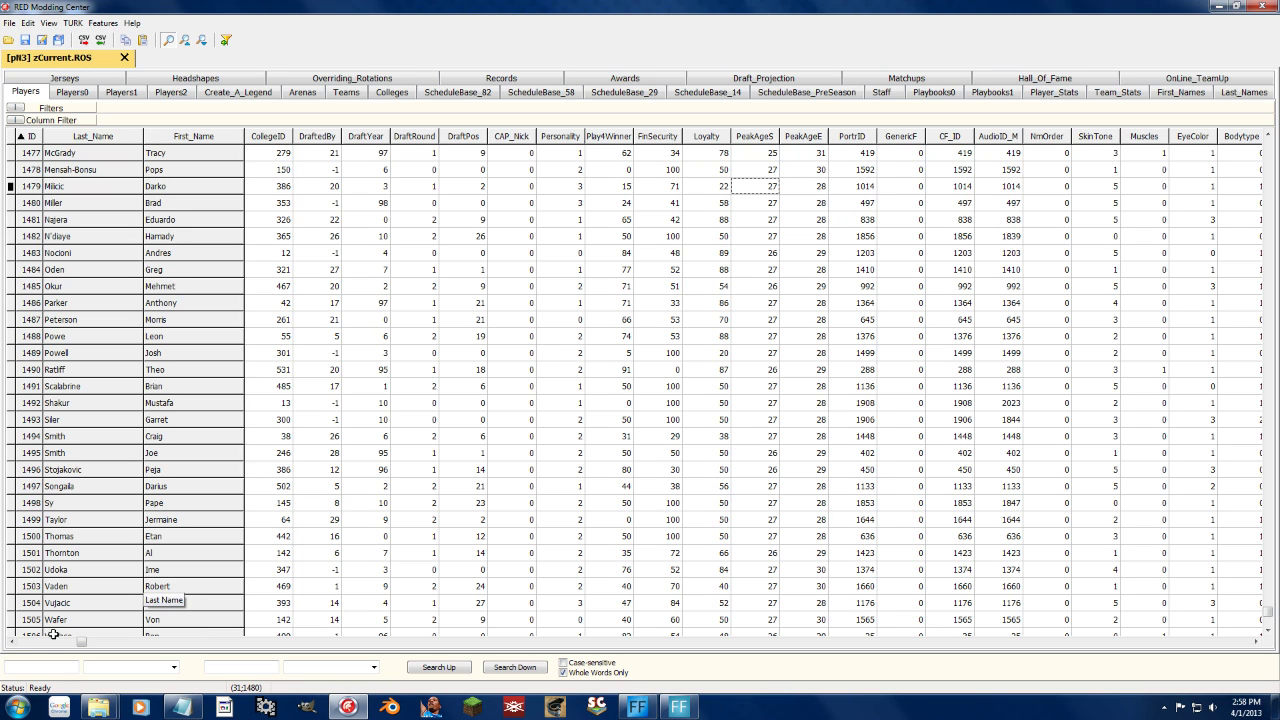
pyautogui.moveTo(79, 645); pyautogui.dragTo(100, 643)
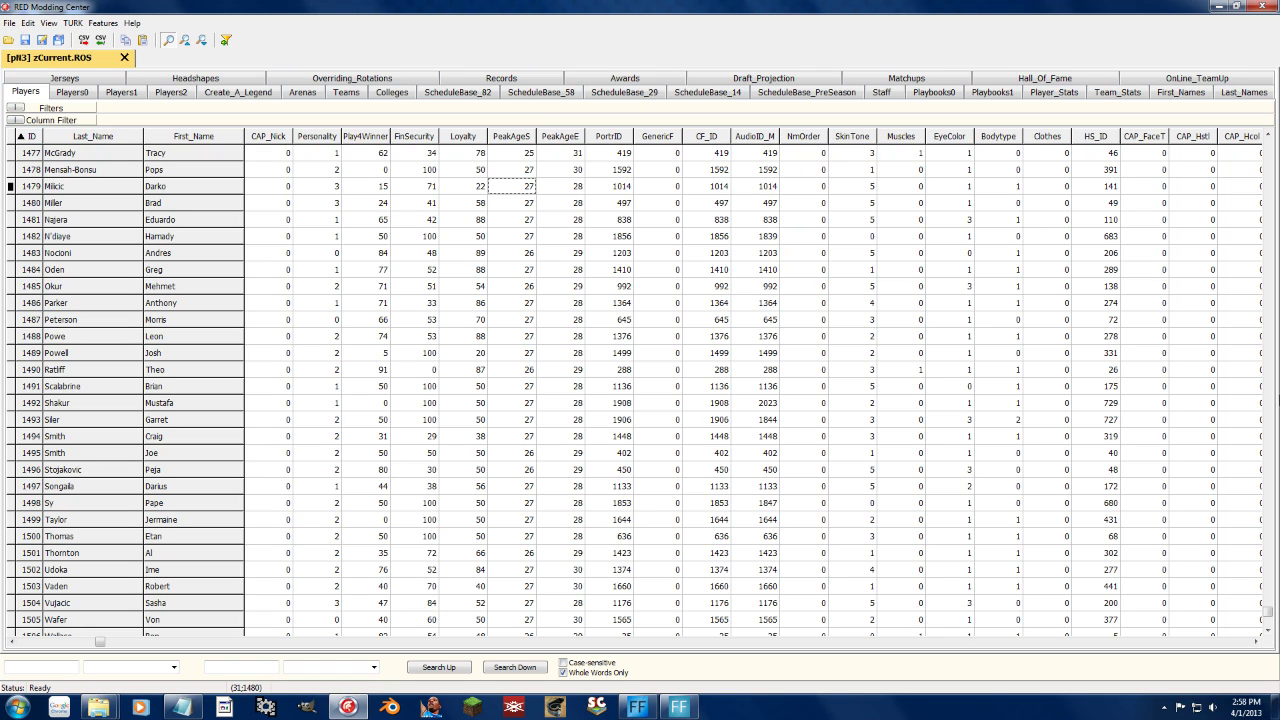
pyautogui.moveTo(1267, 610); pyautogui.dragTo(1268, 145)
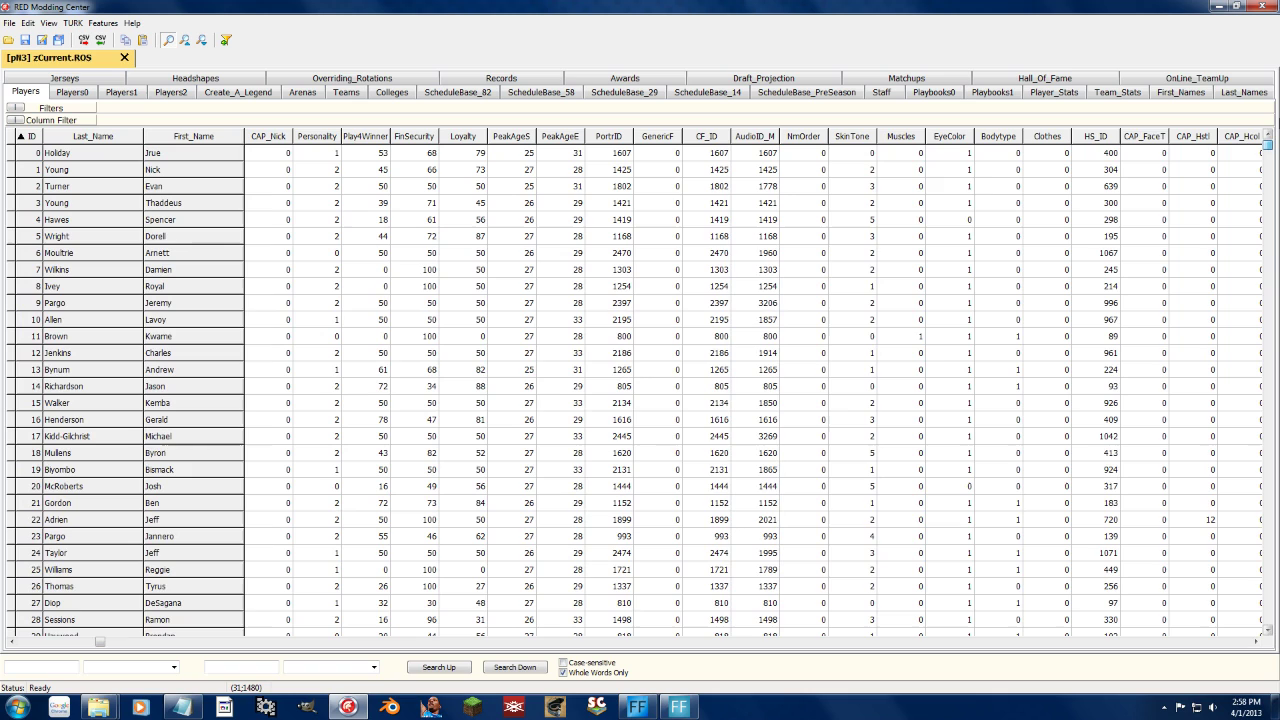
pyautogui.click(860, 168)
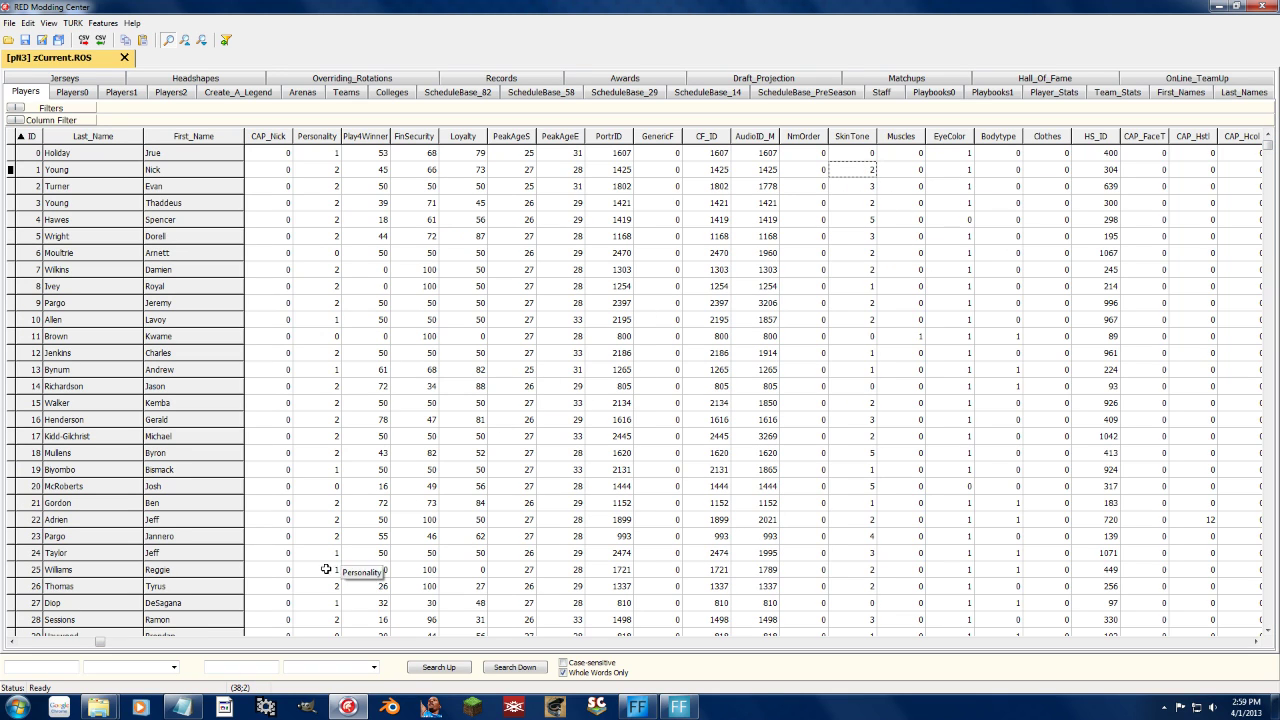
# - Review the remaining player columns from appearance and team IDs through stats, ratings, animations, contracts and gear, and return to the table's first rows and columns
pyautogui.moveTo(100, 643); pyautogui.dragTo(112, 643)
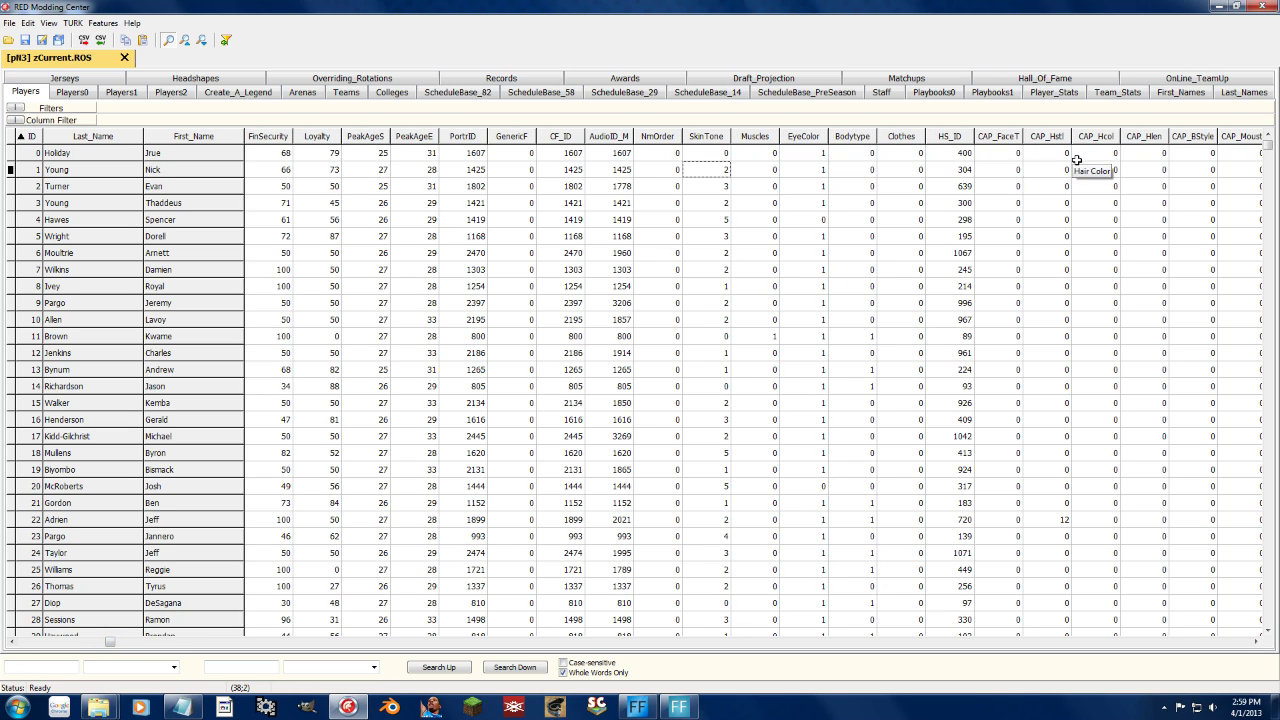
pyautogui.moveTo(113, 643); pyautogui.dragTo(197, 638)
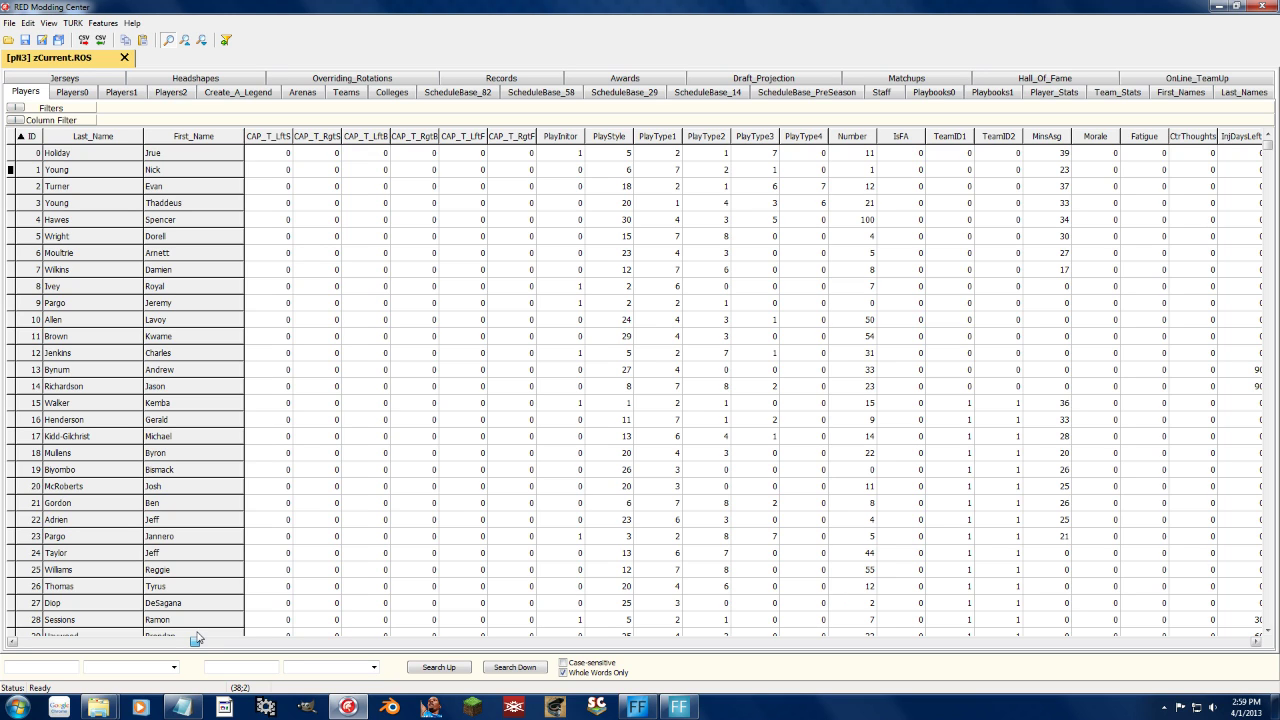
pyautogui.moveTo(197, 638); pyautogui.dragTo(206, 640)
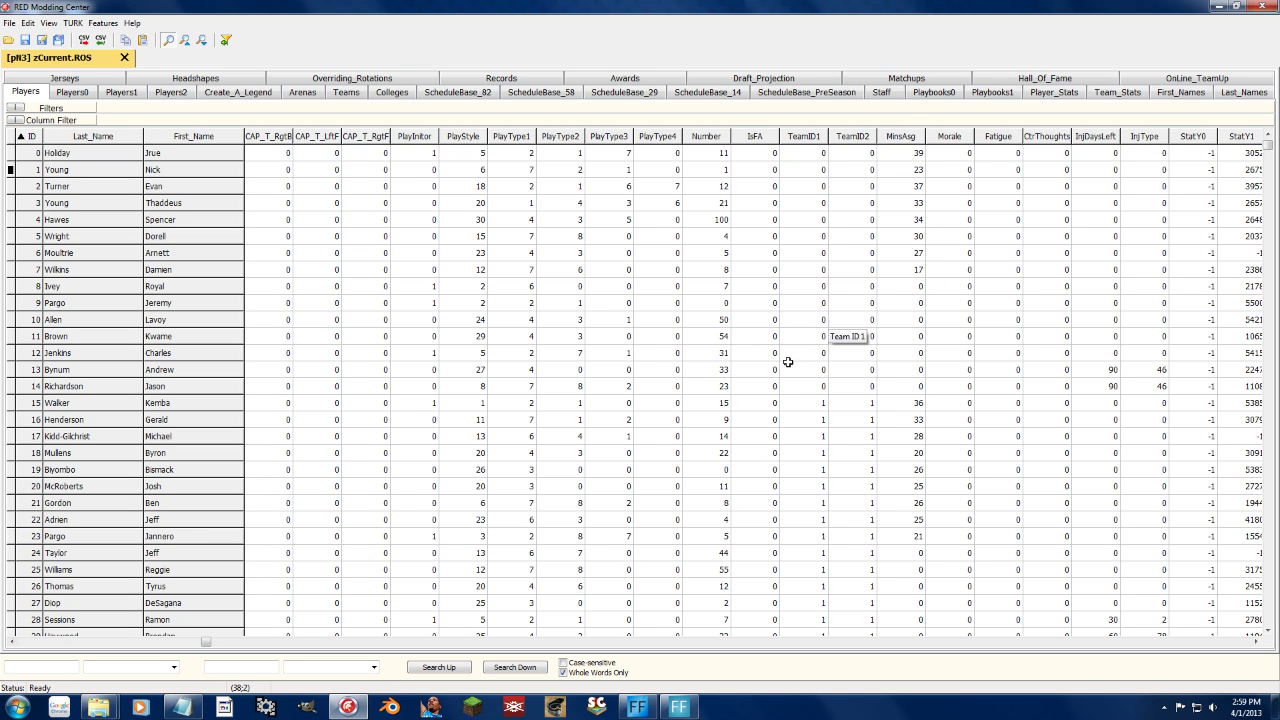
pyautogui.moveTo(209, 644); pyautogui.dragTo(337, 645)
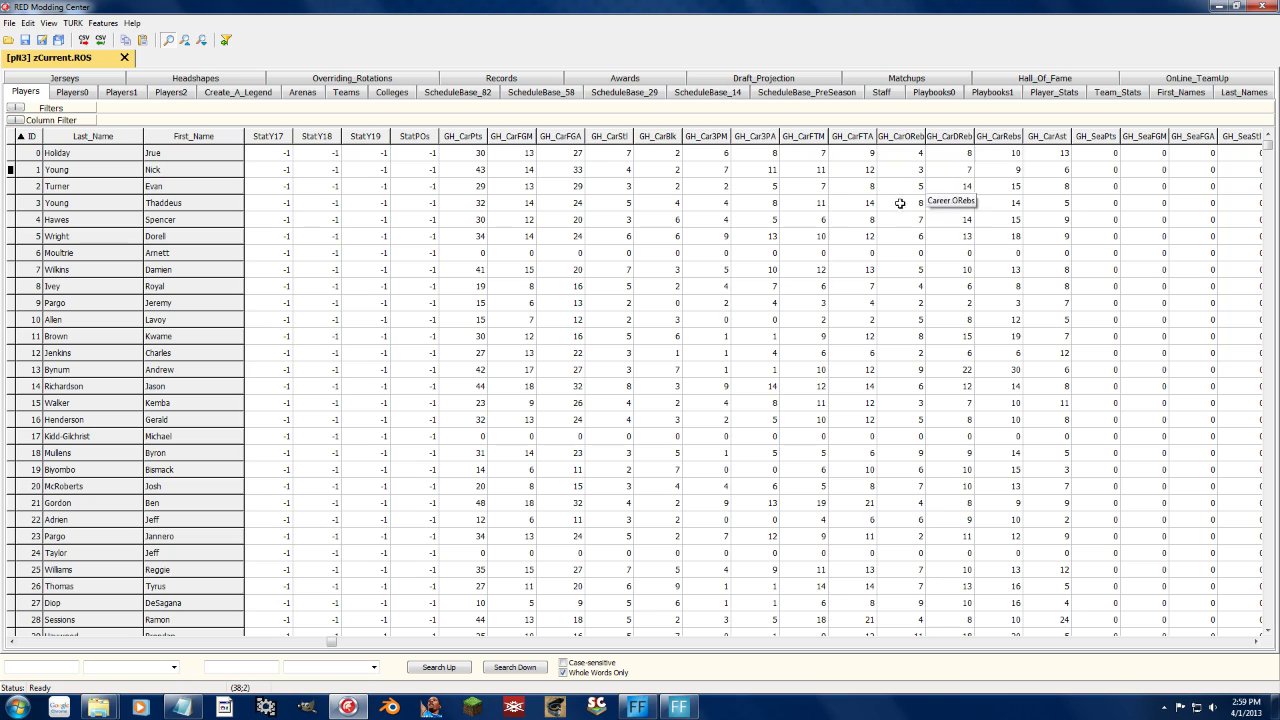
pyautogui.moveTo(331, 645); pyautogui.dragTo(353, 645)
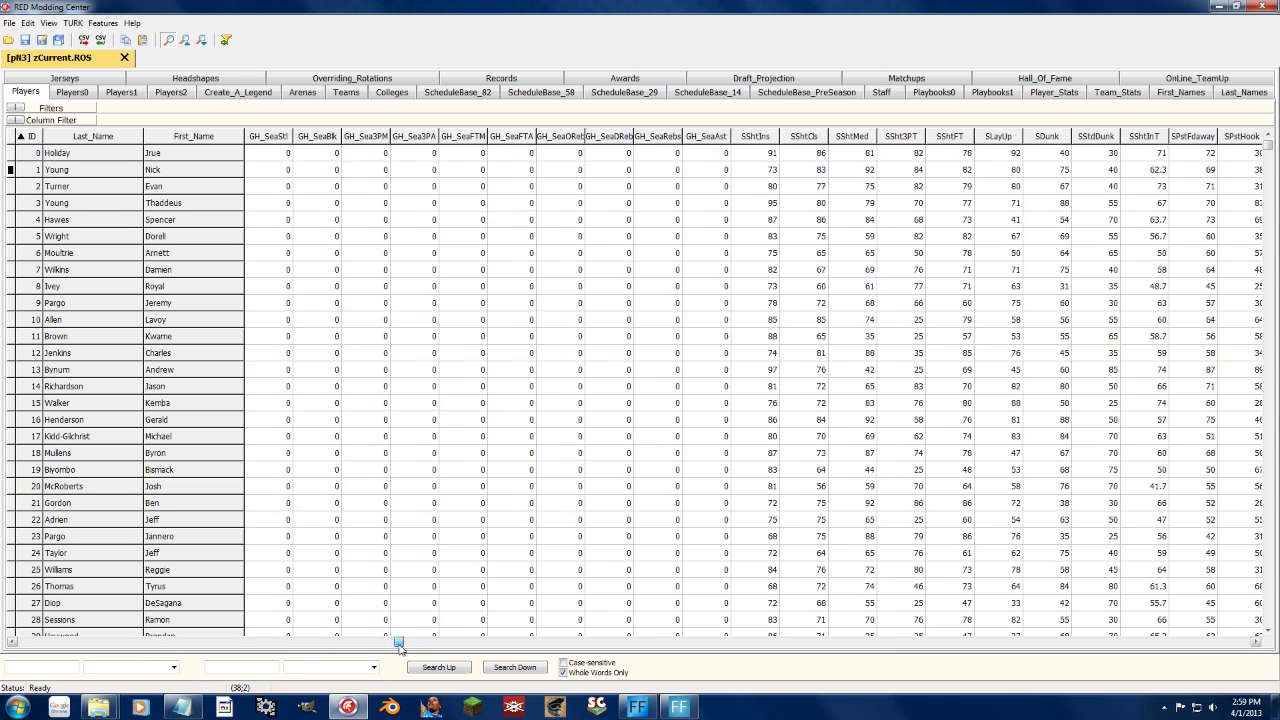
pyautogui.moveTo(398, 646); pyautogui.dragTo(538, 654)
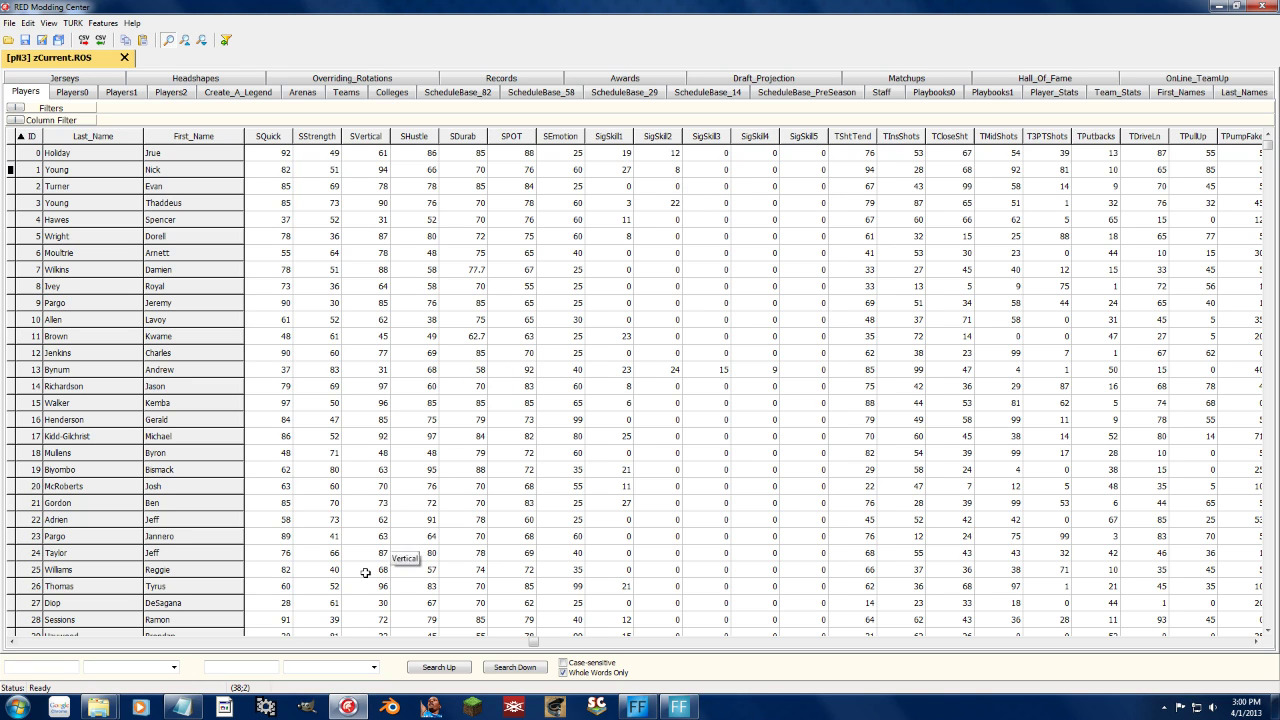
pyautogui.moveTo(534, 643); pyautogui.dragTo(918, 640)
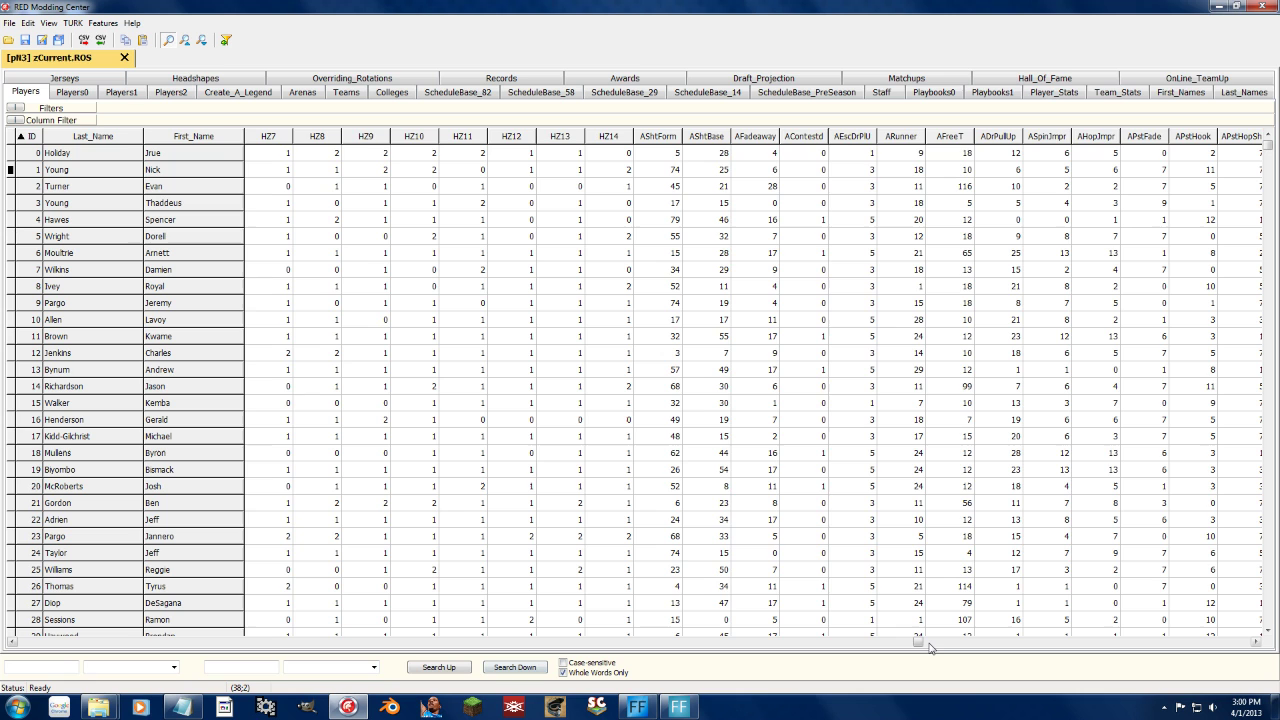
pyautogui.moveTo(918, 645); pyautogui.dragTo(1101, 656)
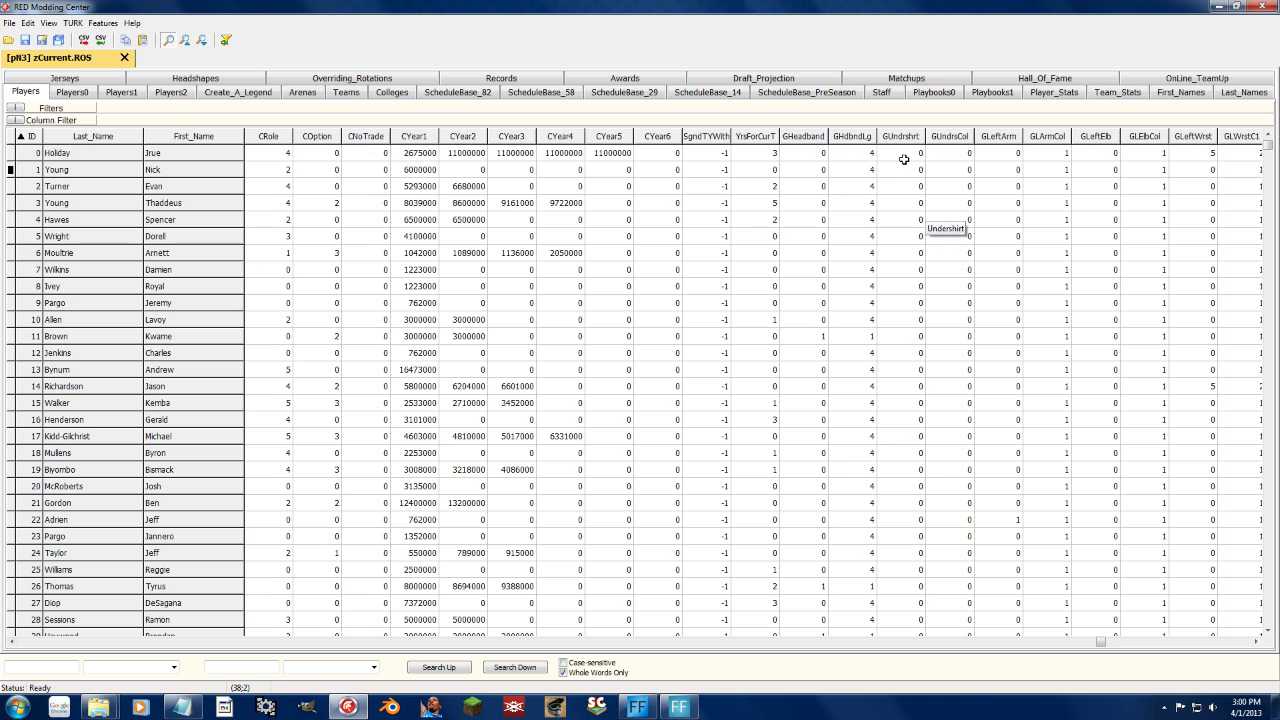
pyautogui.moveTo(1103, 644); pyautogui.dragTo(1260, 654)
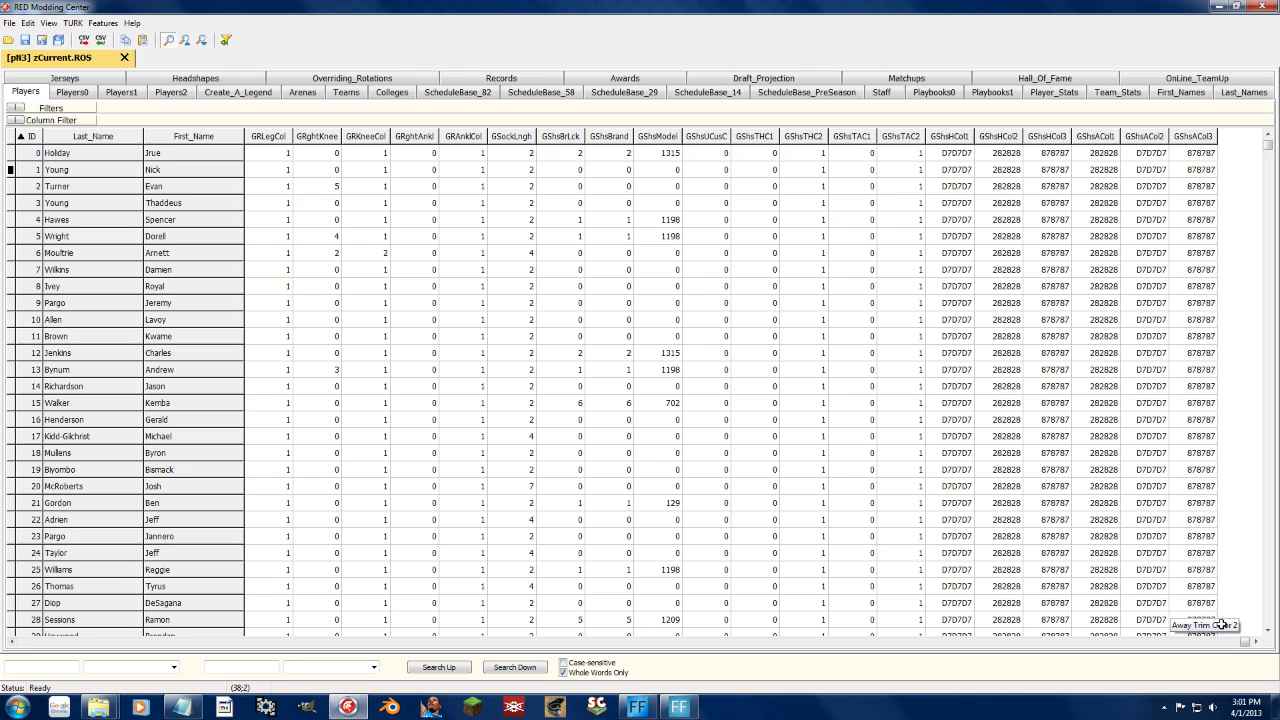
pyautogui.moveTo(1250, 642); pyautogui.dragTo(20, 647)
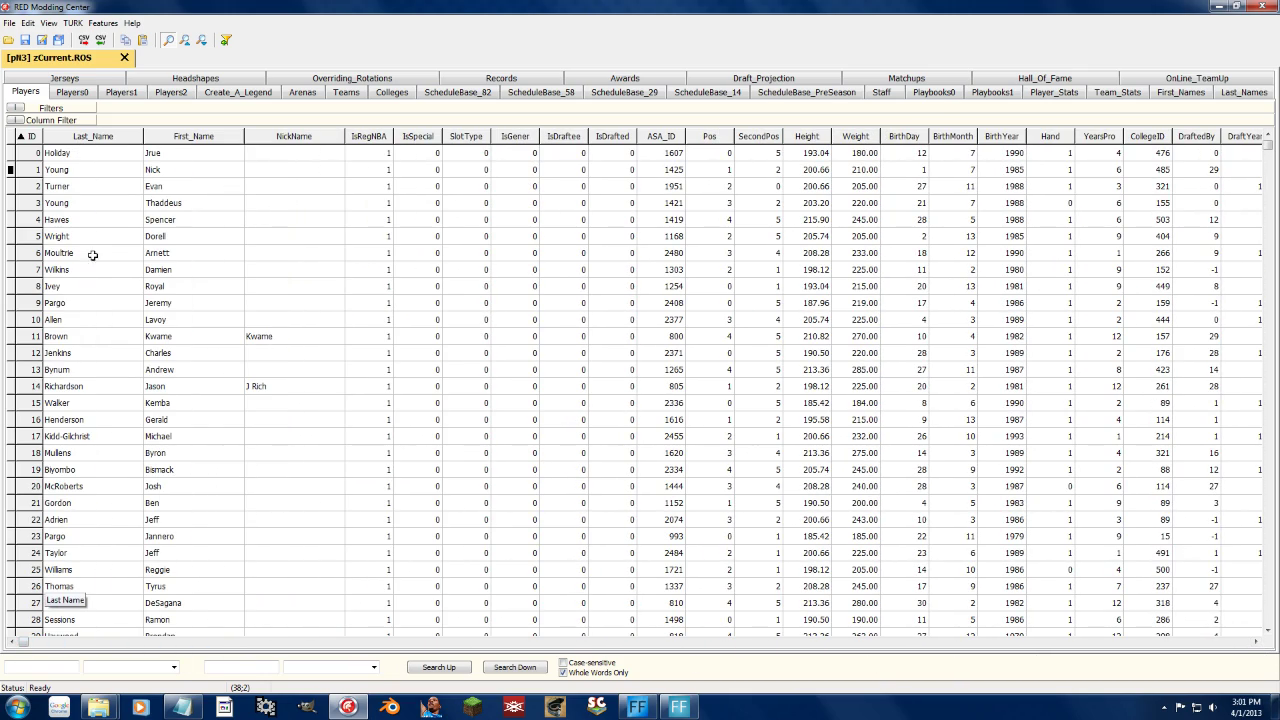
pyautogui.click(101, 301)
pyautogui.click(125, 336)
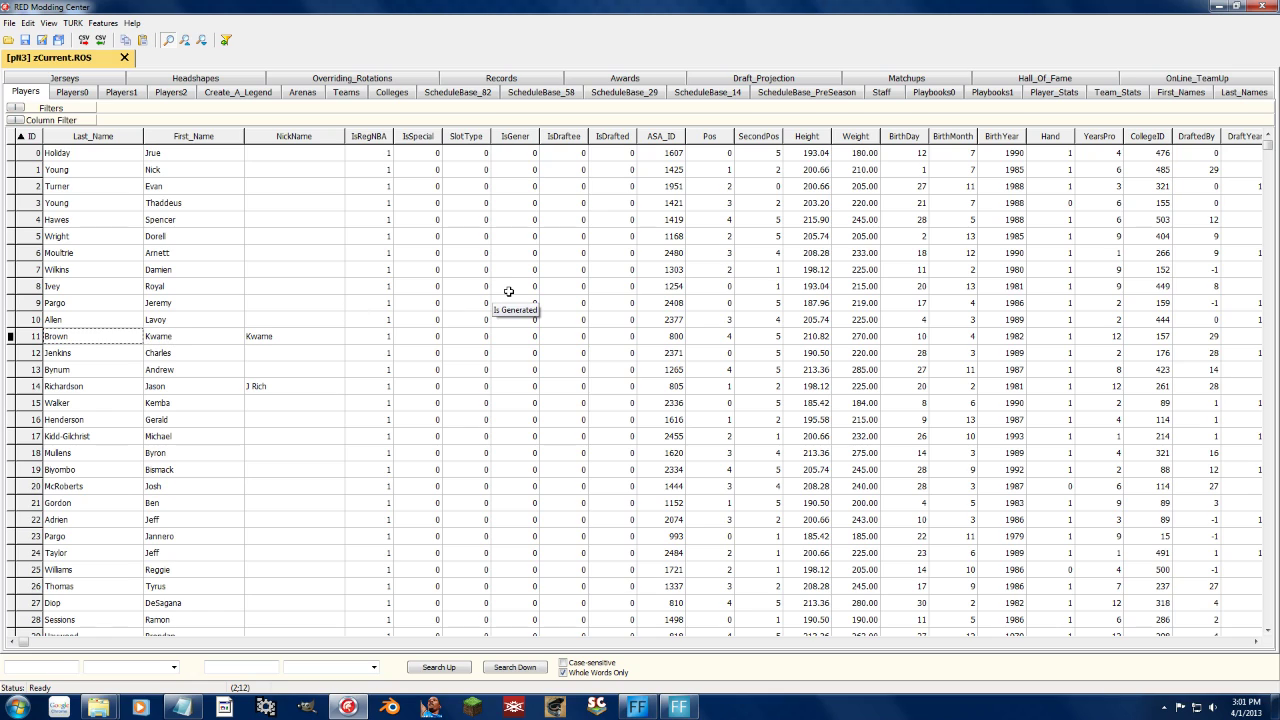